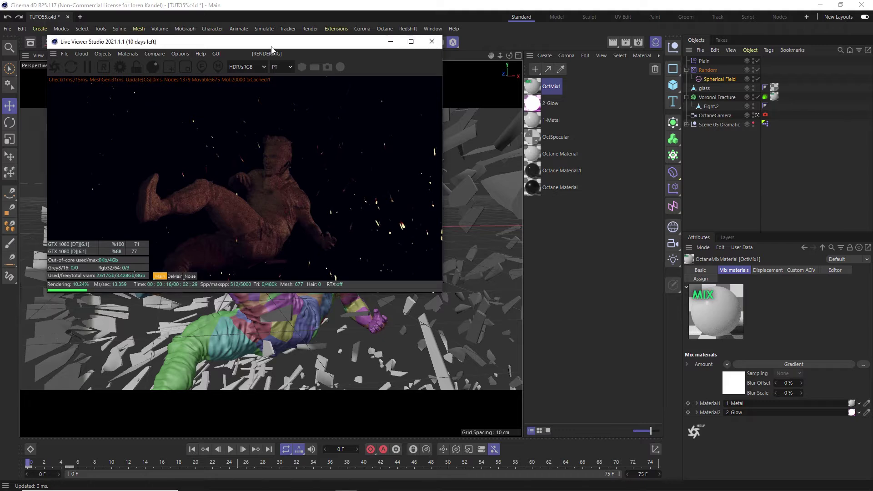
Check the Octane live render of the glowing shards at frames 3 and 7, then close the Live Viewer.
left_click_drag(270, 46, 348, 74)
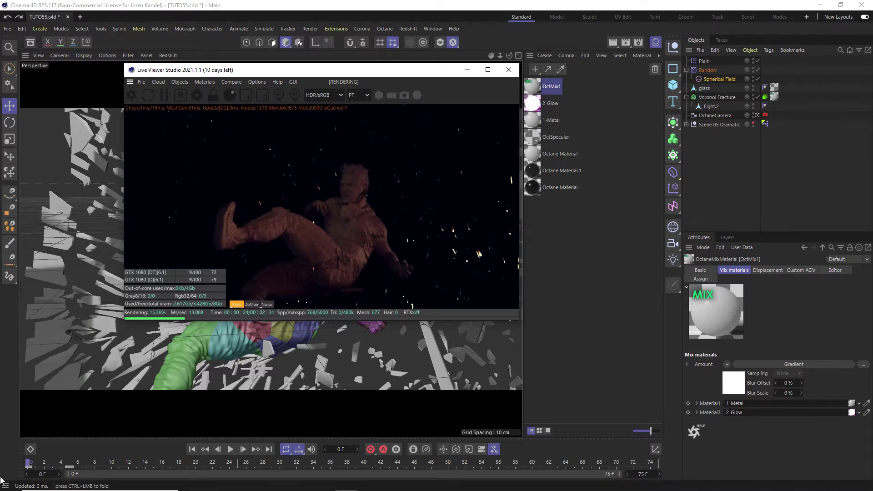
left_click(54, 463)
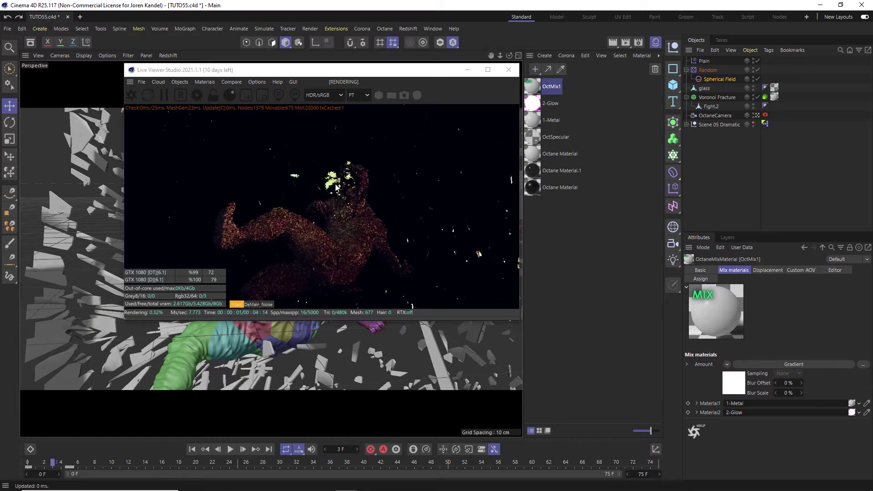
key("g")
key("g")
key("g")
key("g")
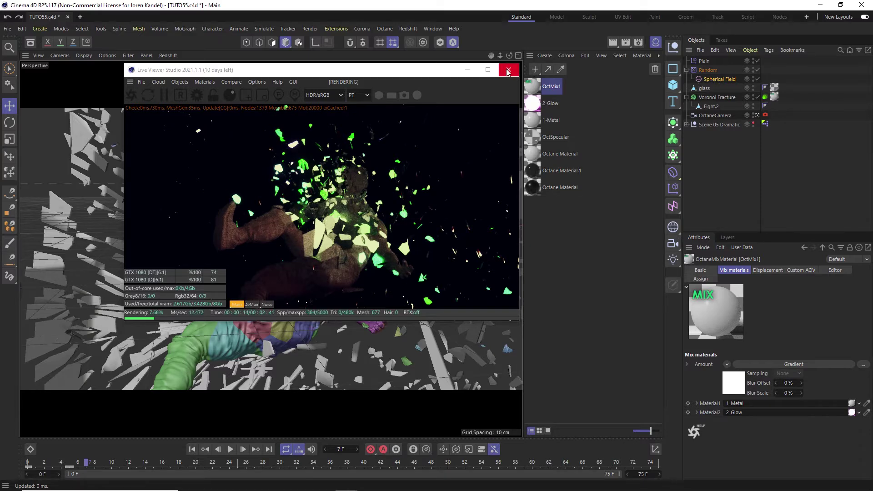
left_click(508, 71)
Delete the OctMix1 mix material from the Material Manager.
left_click(557, 137)
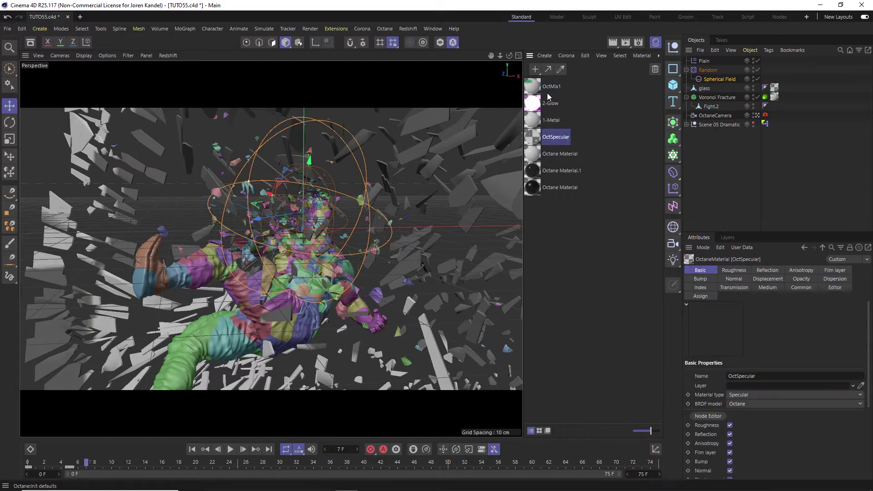
left_click(553, 88)
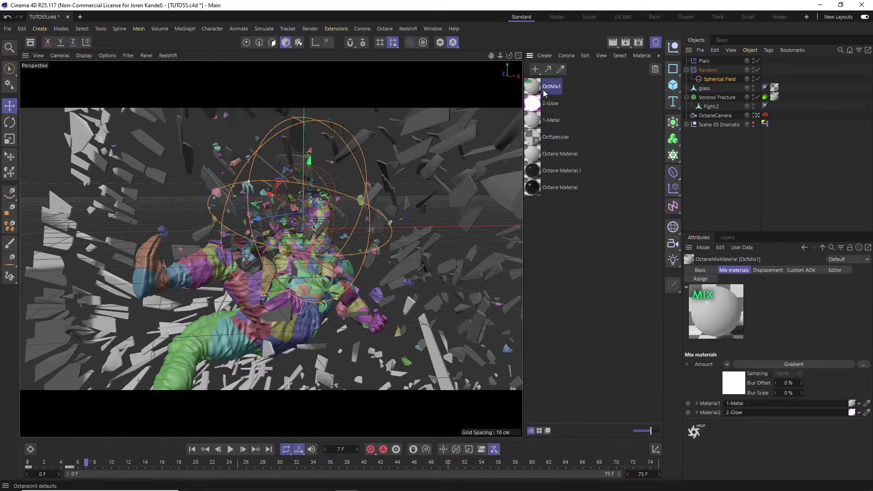
key("Delete")
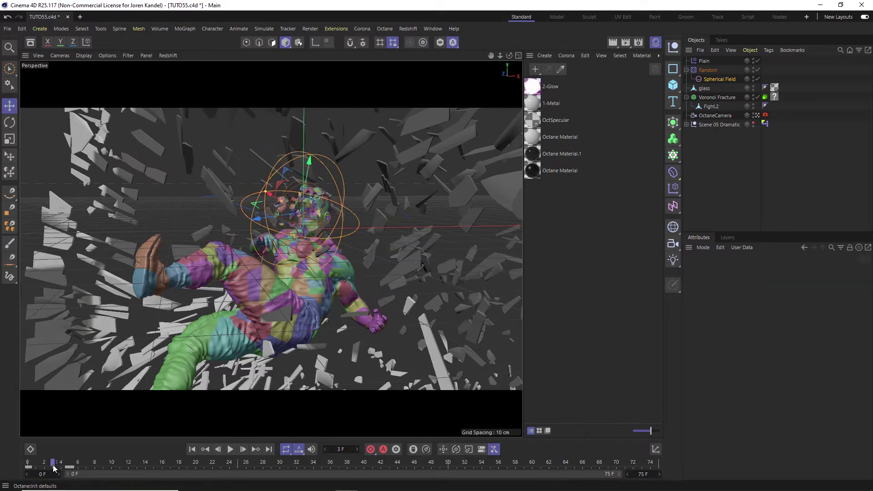
Enlarge the Random effector's spherical field size from 26 cm to 32 cm.
key("f")
left_click(708, 70)
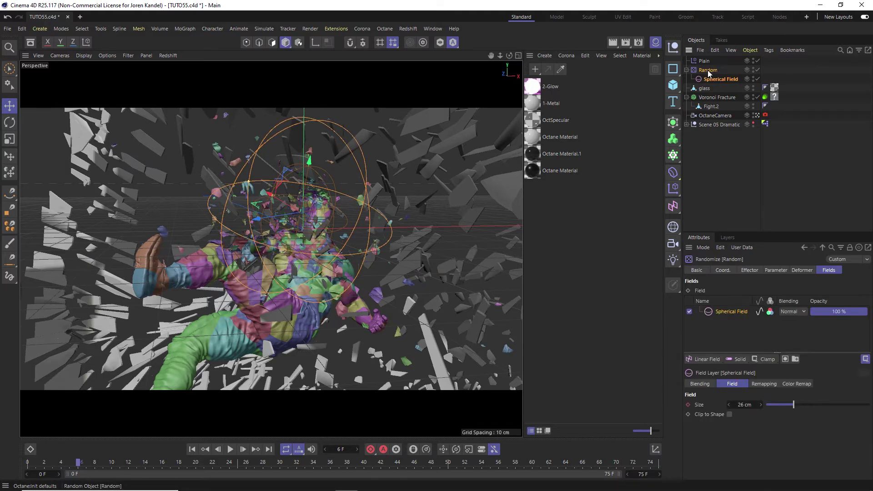
left_click(718, 97)
left_click(691, 70)
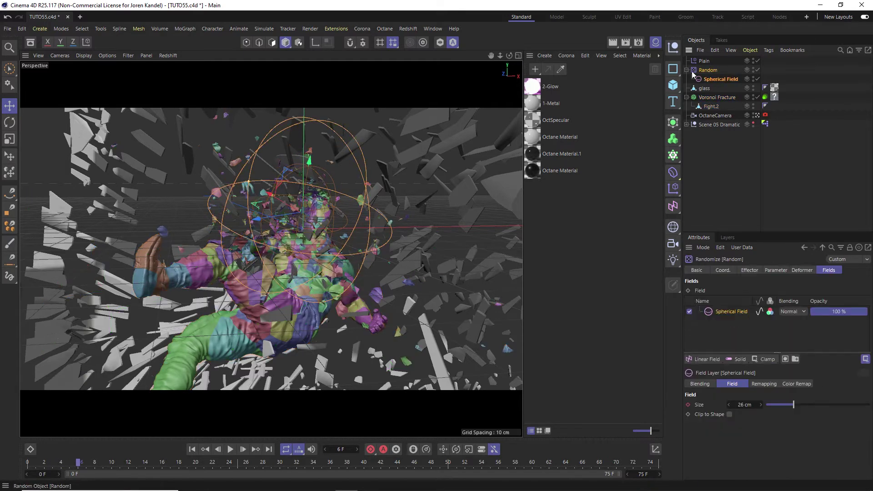
left_click(719, 73)
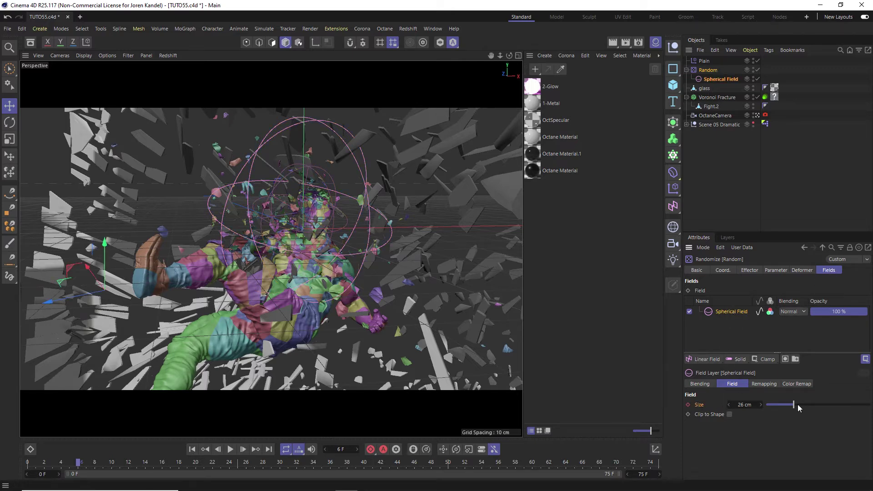
left_click_drag(799, 403, 791, 405)
Open the 2-Glow material's node graph in the Node Editor.
left_click(533, 86)
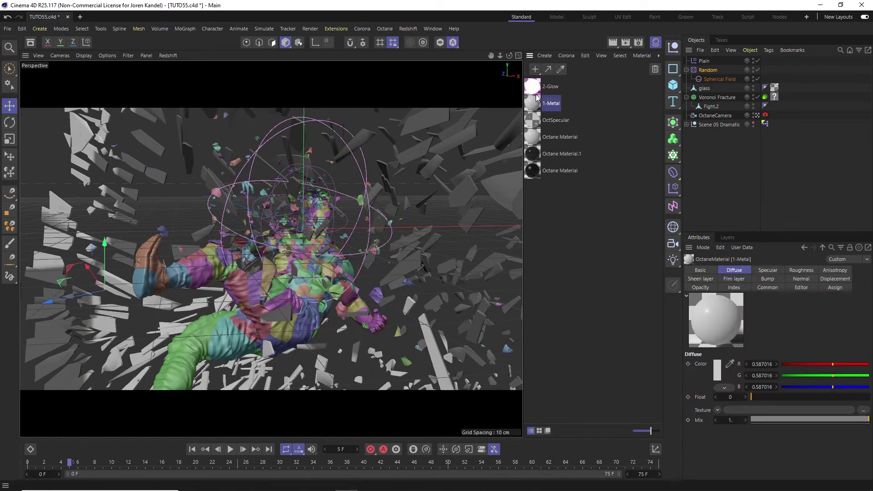
left_click(535, 104)
double_click(536, 89)
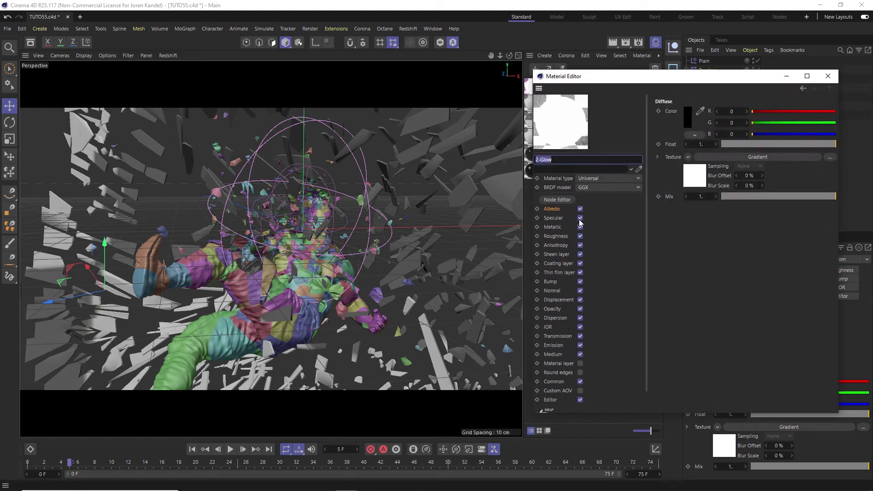
left_click(556, 199)
left_click(827, 75)
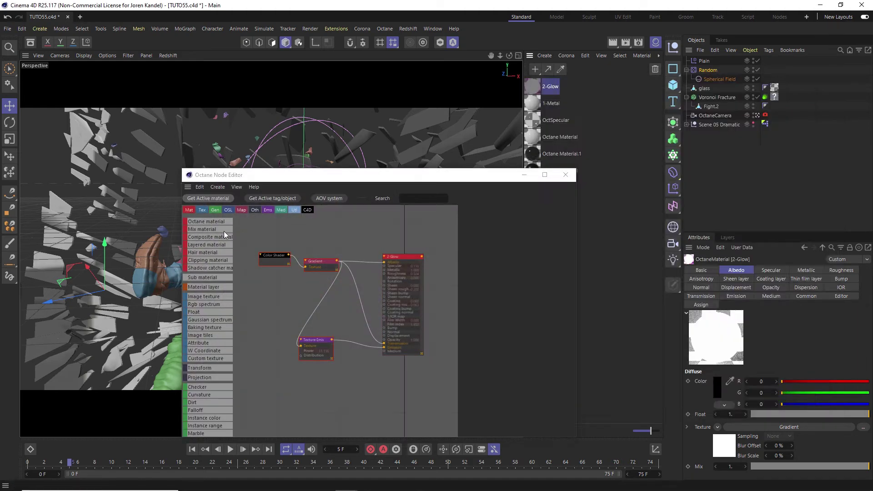
left_click_drag(309, 177, 341, 133)
Delete the Color Shader node so the Gradient feeds the emission directly, then close the editor.
left_click(305, 212)
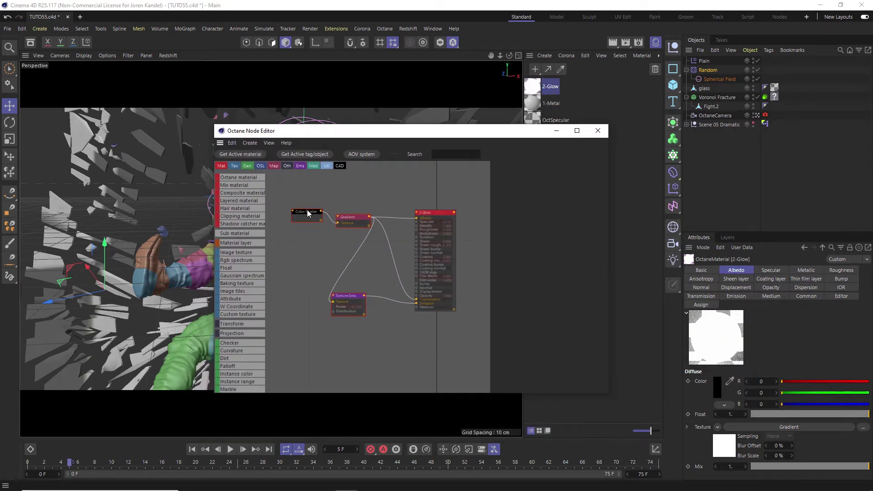
key("Delete")
left_click(357, 218)
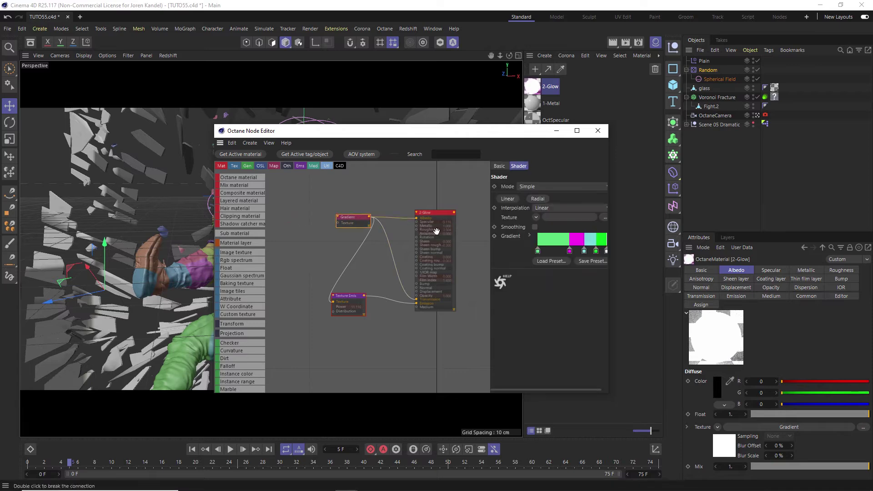
left_click_drag(412, 132, 230, 91)
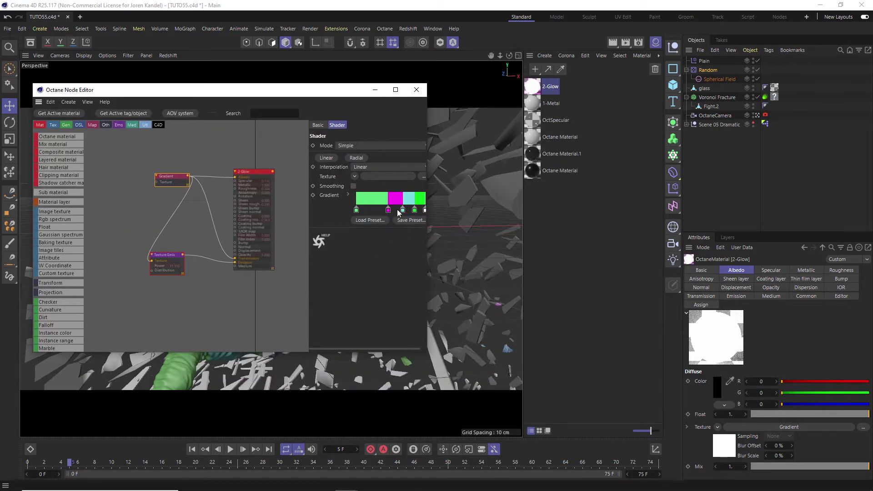
left_click_drag(302, 91, 664, 112)
left_click(646, 101)
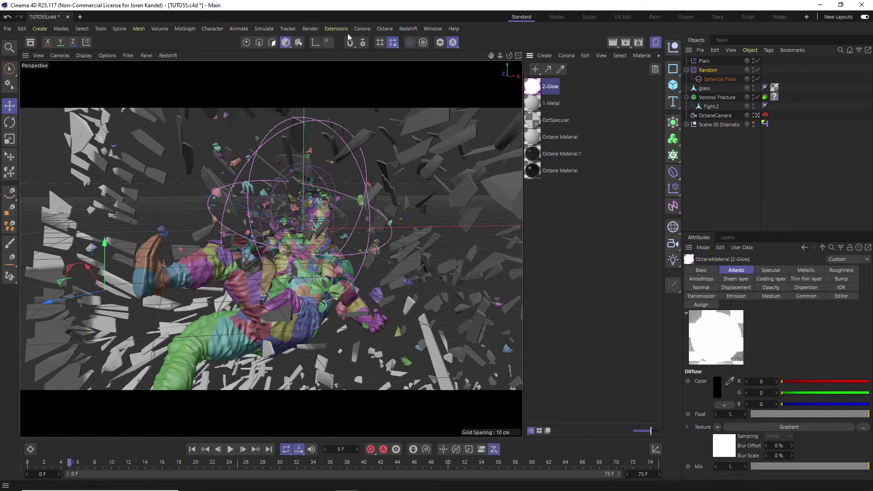
Create a new Octane Mix Material from the Live Viewer's material menu.
left_click(385, 28)
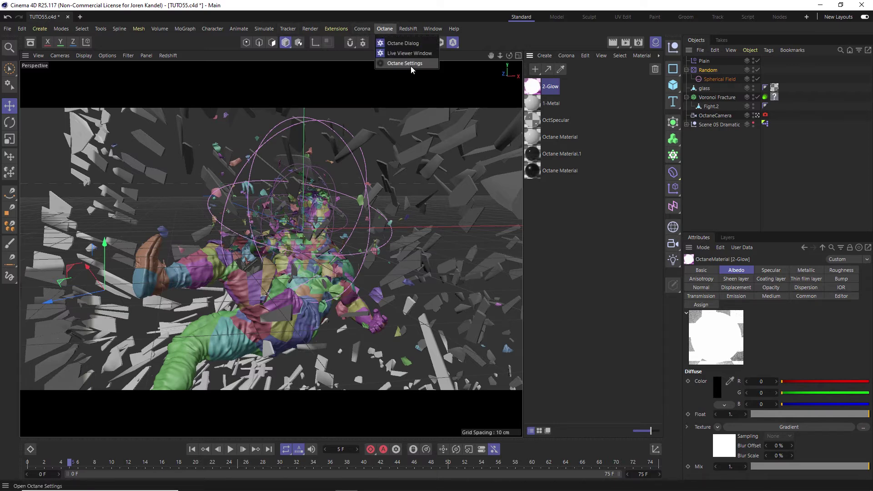
left_click(410, 53)
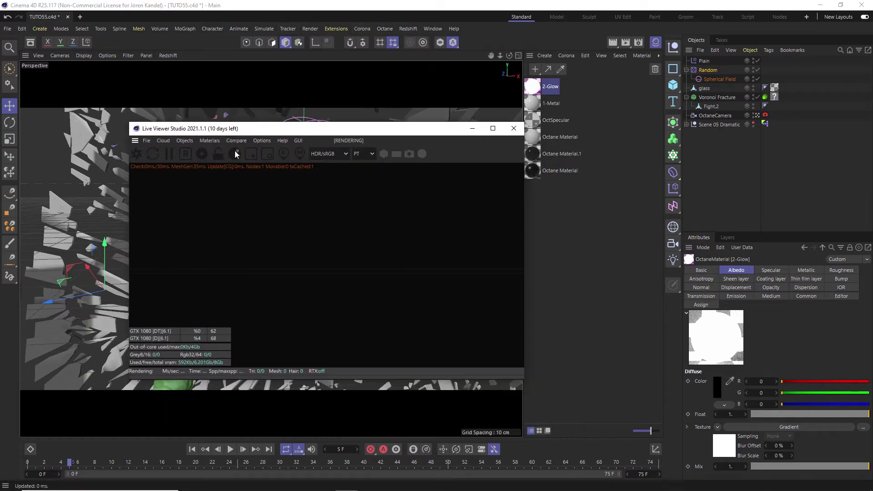
left_click(209, 140)
mouse_move(240, 186)
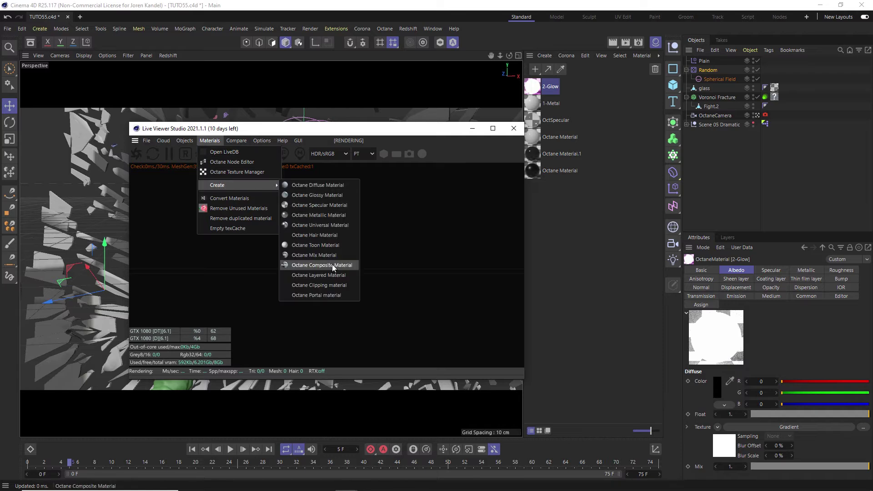
left_click(314, 255)
left_click_drag(515, 135, 453, 123)
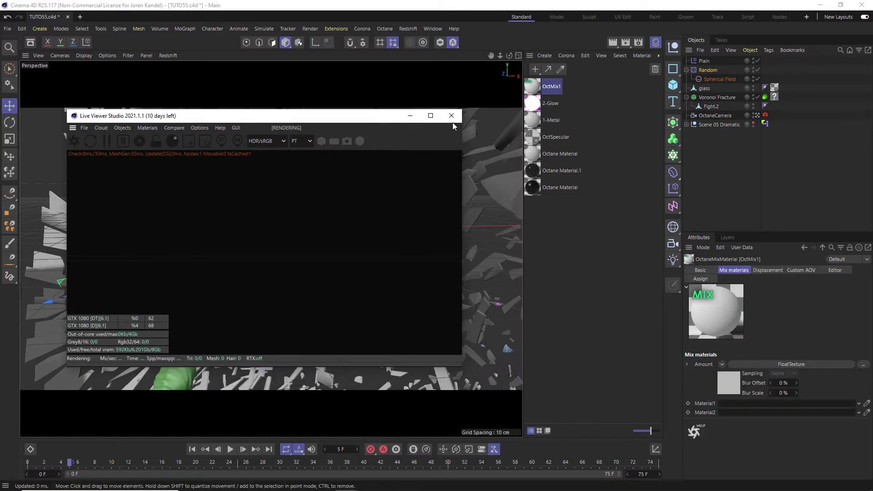
left_click(451, 117)
Apply OctMix1 to Voronoi Fracture with 1-Metal as Material1 and 2-Glow as Material2.
left_click_drag(703, 79, 775, 97)
double_click(533, 91)
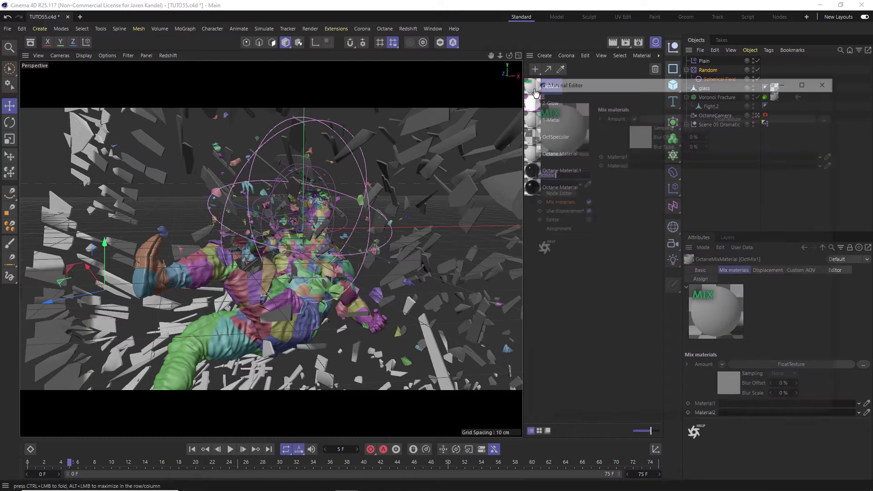
left_click_drag(701, 76, 339, 48)
left_click(249, 125)
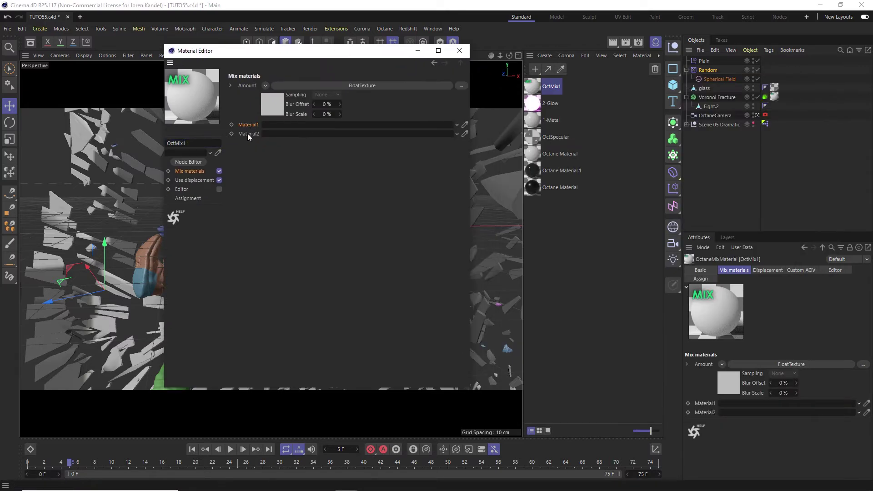
left_click_drag(536, 120, 289, 125)
left_click_drag(532, 104, 330, 139)
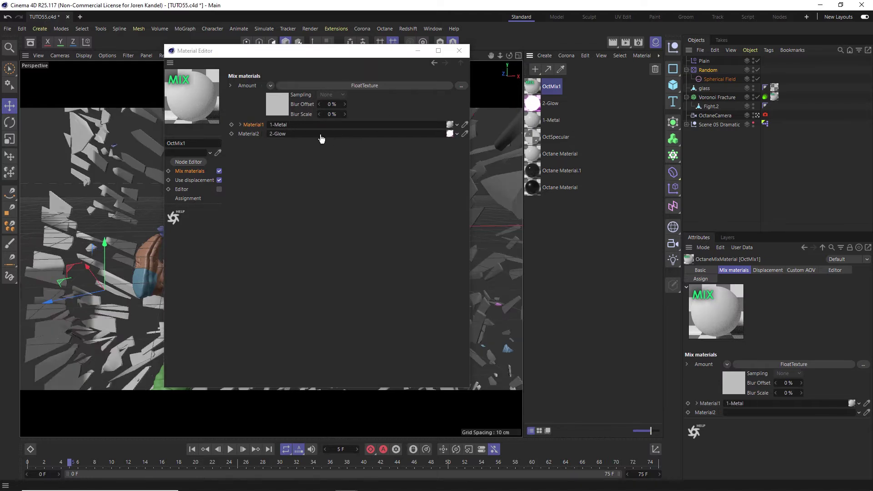
Open OctMix1's node graph and pan to its 1-Metal and FloatTexture nodes.
left_click(194, 162)
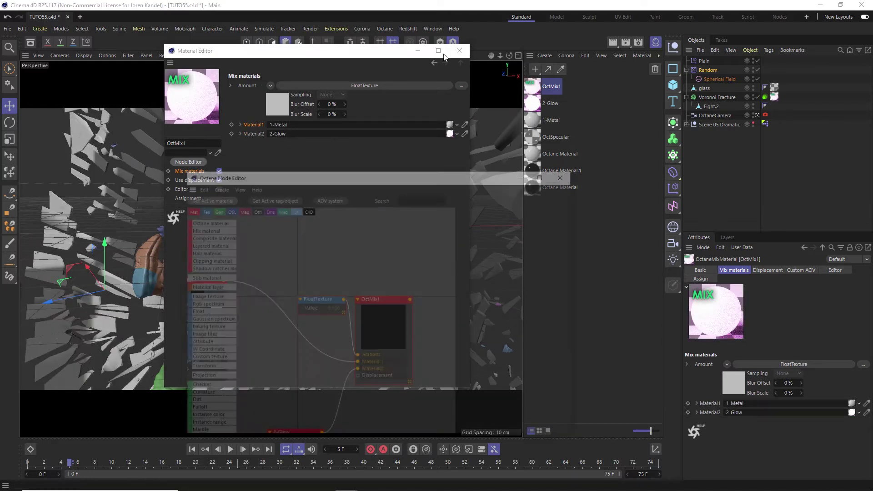
left_click(464, 53)
left_click_drag(372, 175, 453, 78)
scroll(447, 293, "down", 2)
middle_click_drag(465, 274, 537, 162)
left_click_drag(457, 171, 341, 291)
middle_click_drag(463, 156, 438, 274)
left_click(354, 164)
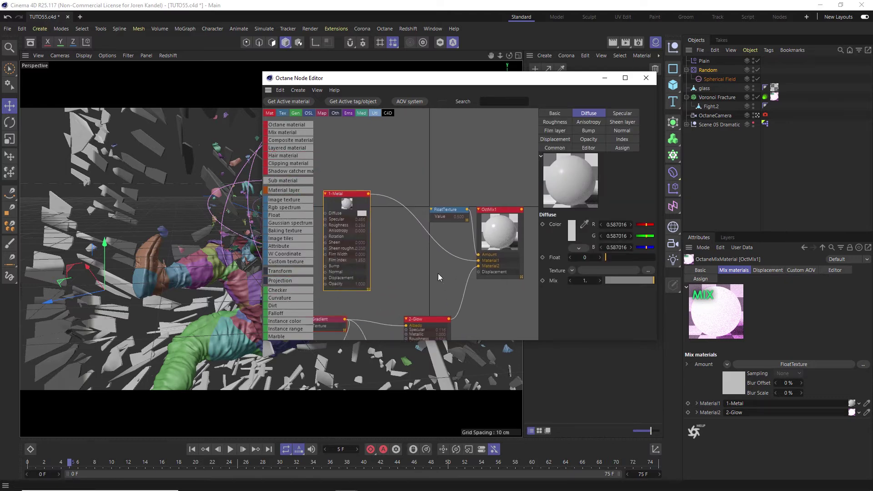
Replace the FloatTexture with an Octane gradient node wired into OctMix1's Amount.
left_click(444, 208)
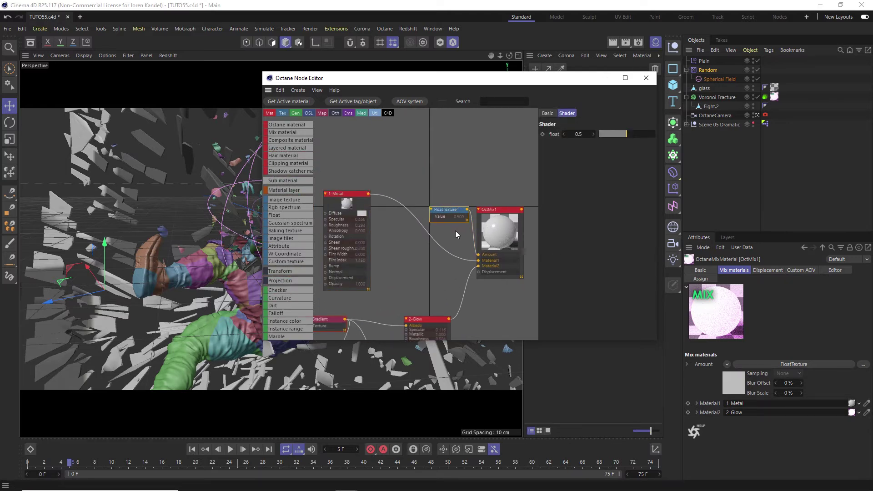
key("Delete")
left_click(504, 102)
type("gra")
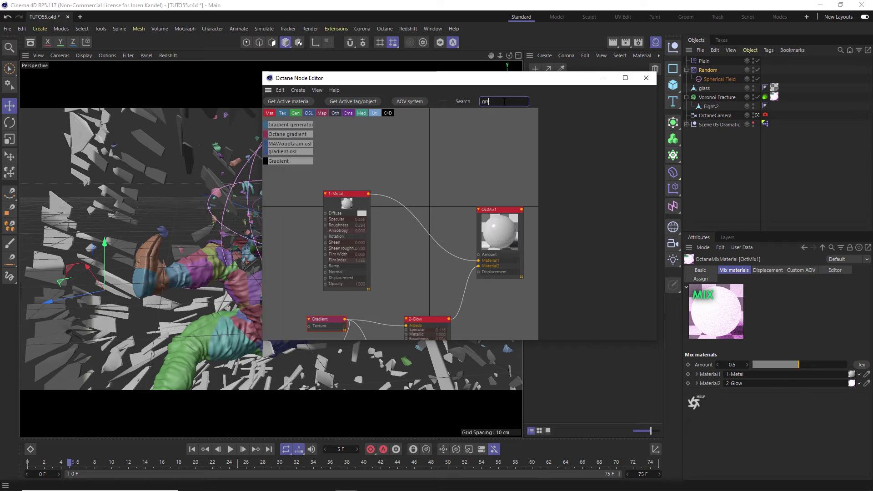
left_click_drag(278, 136, 433, 161)
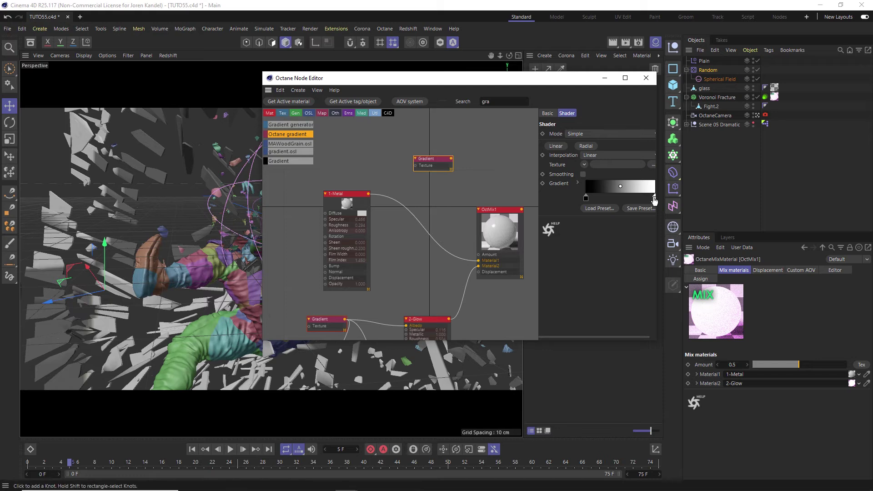
left_click_drag(451, 159, 480, 257)
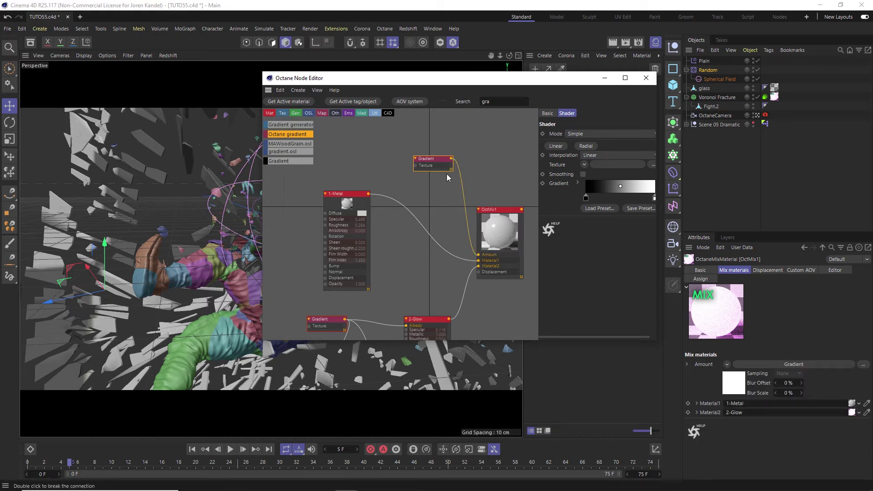
Wire an MG Color Shader on the Color channel into the Amount gradient's Texture.
left_click_drag(433, 161, 454, 166)
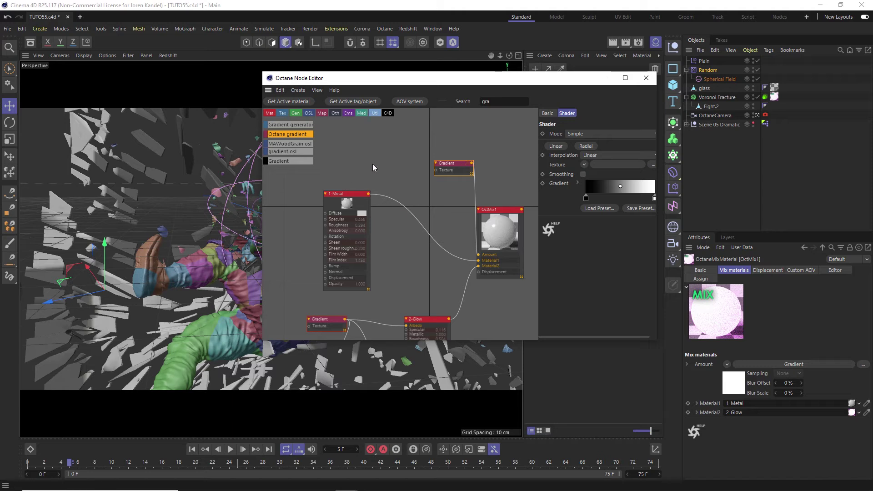
left_click(716, 79)
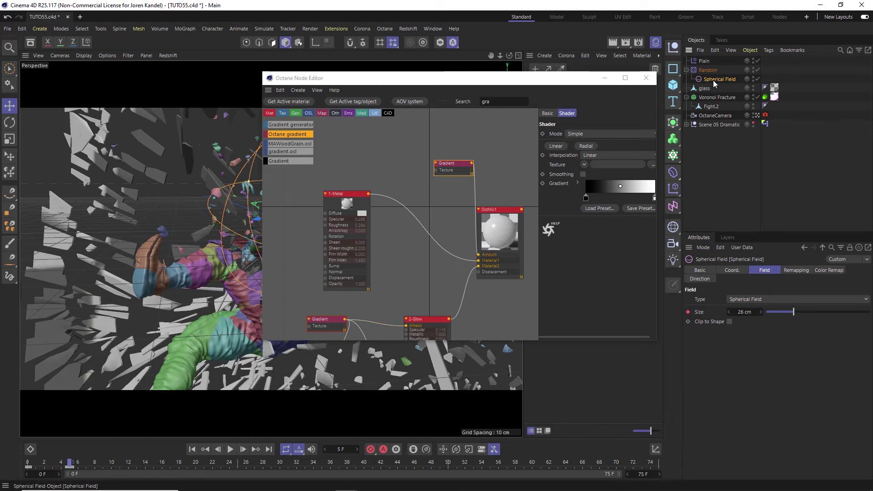
double_click(514, 101)
type("c")
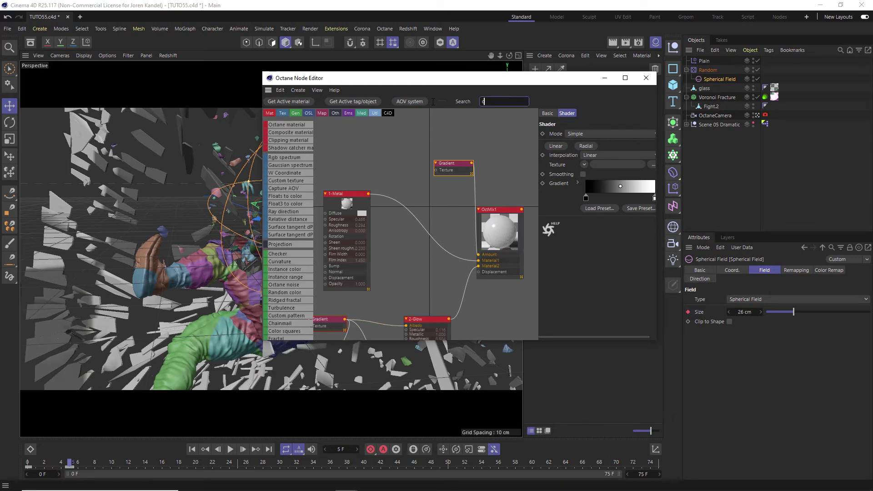
type("olor")
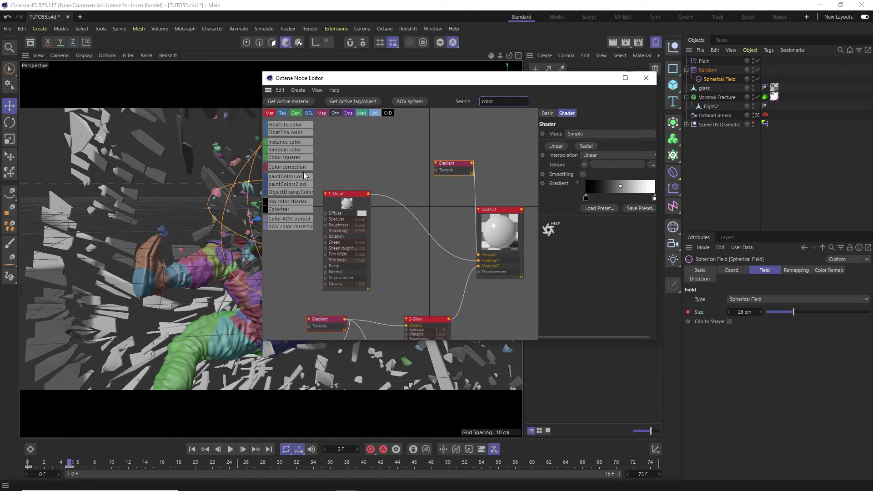
type("f")
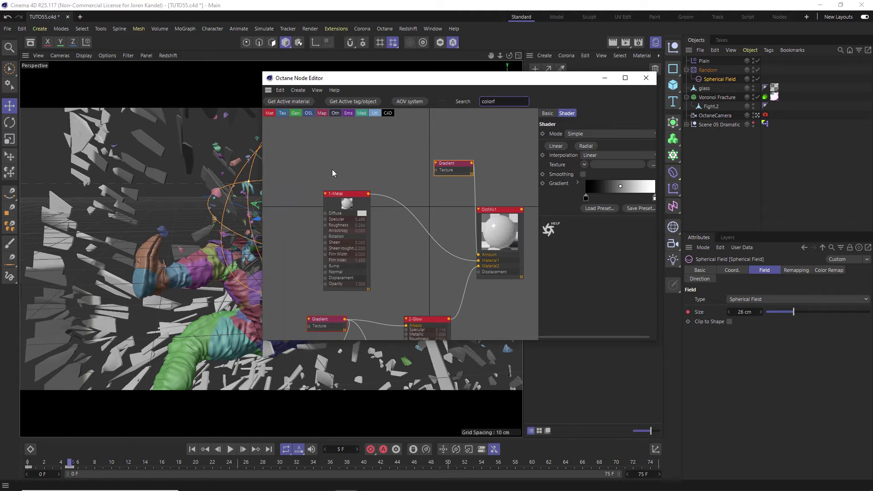
key("BackSpace")
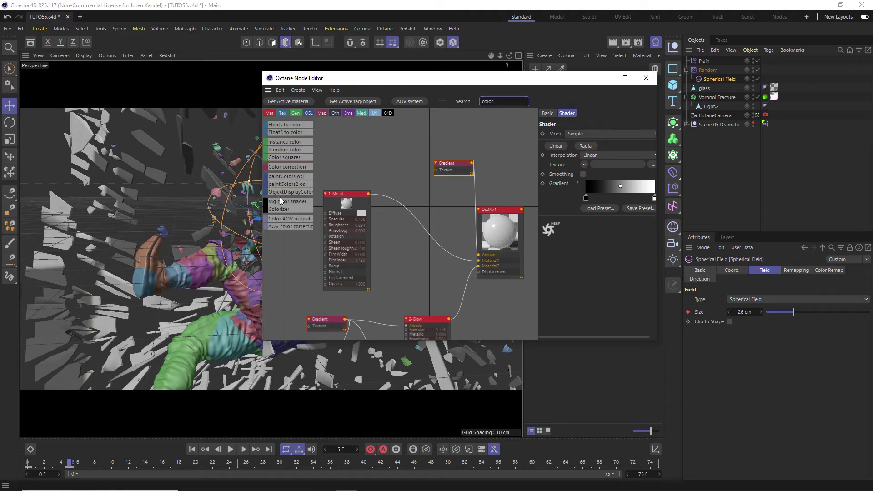
left_click_drag(281, 200, 387, 154)
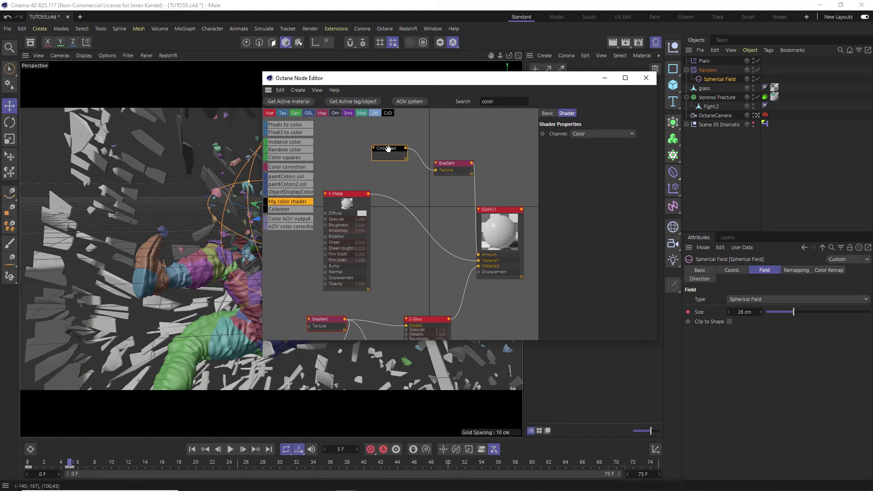
left_click(574, 134)
left_click(581, 144)
left_click(451, 163)
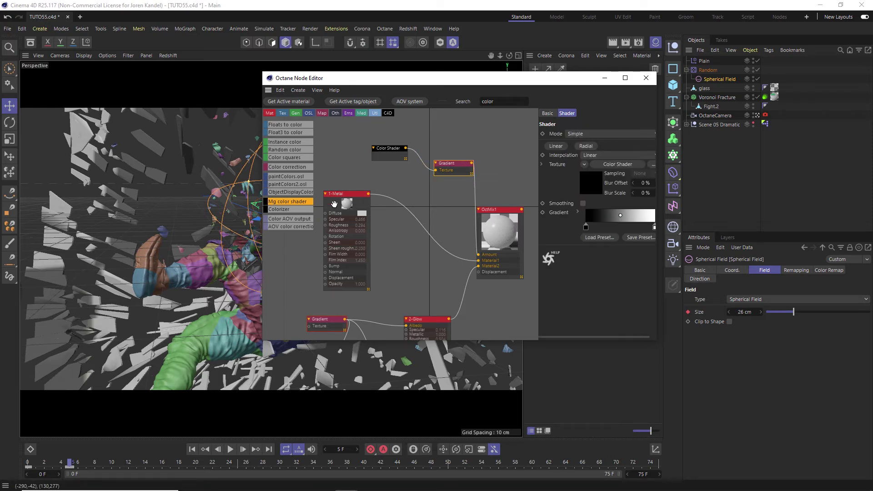
left_click(384, 153)
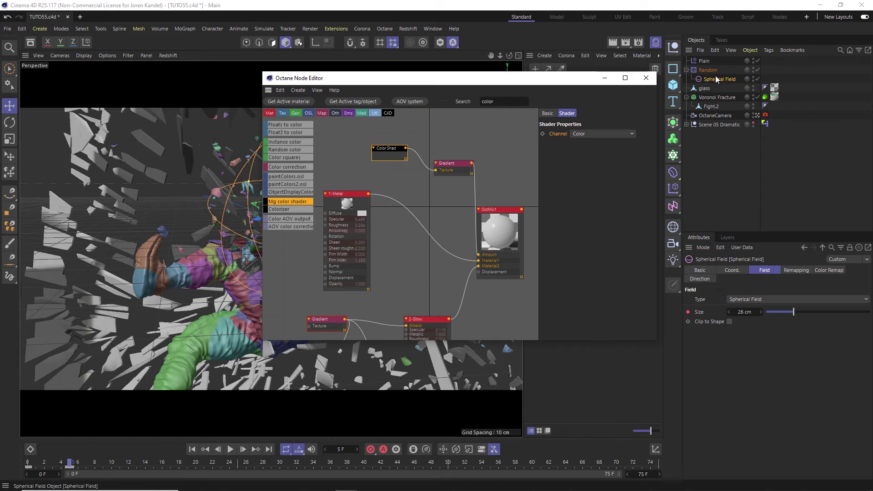
Add a second MG Color Shader feeding the 2-Glow Gradient's Texture.
scroll(412, 269, "down", 5)
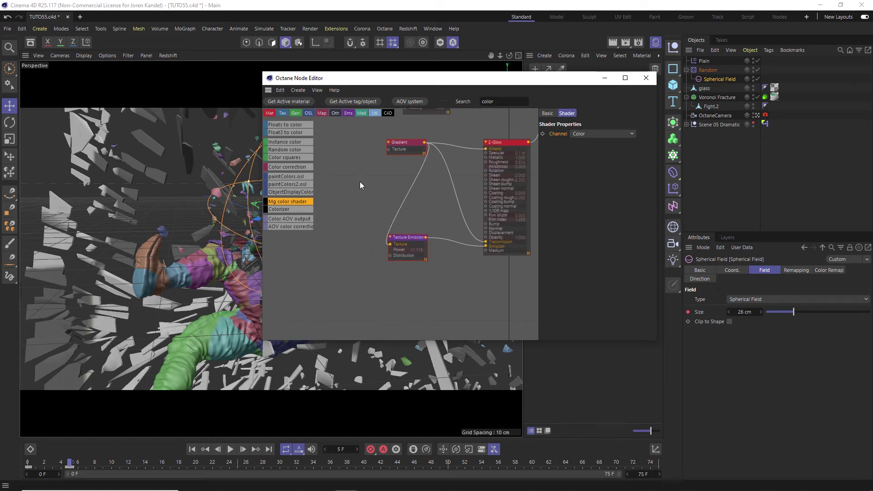
left_click_drag(337, 135, 387, 150)
left_click(400, 145)
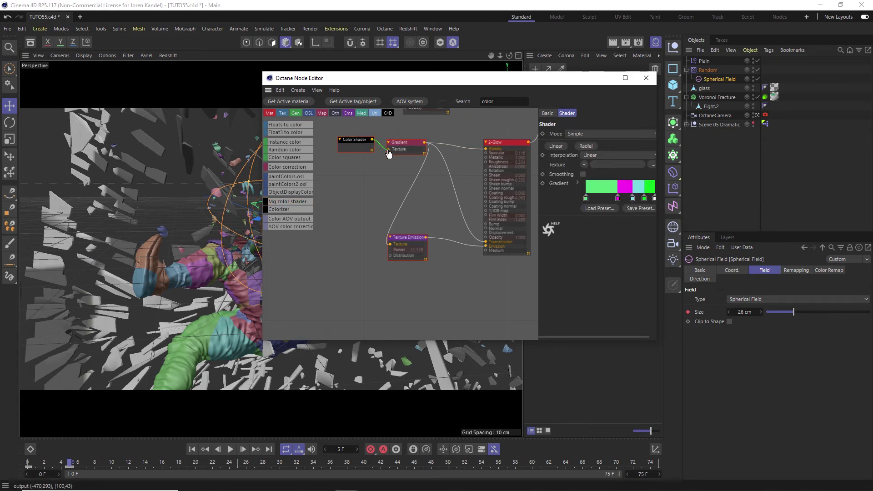
left_click(369, 144)
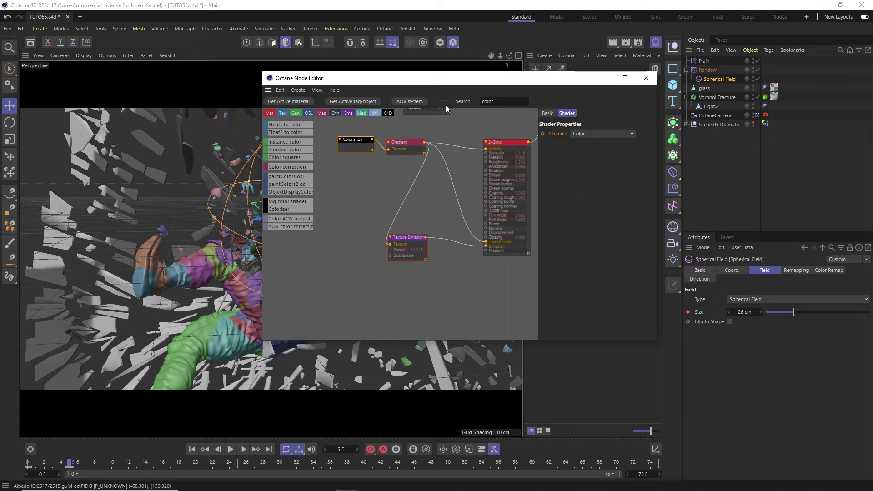
Close the Node Editor and start the Octane Live Viewer render.
left_click_drag(459, 80, 406, 110)
scroll(389, 209, "up", 3)
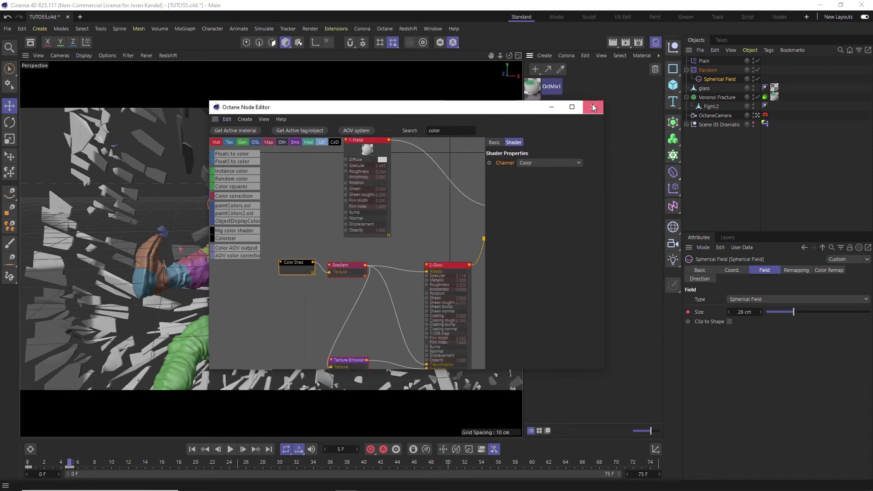
left_click(592, 106)
left_click(384, 28)
left_click(400, 56)
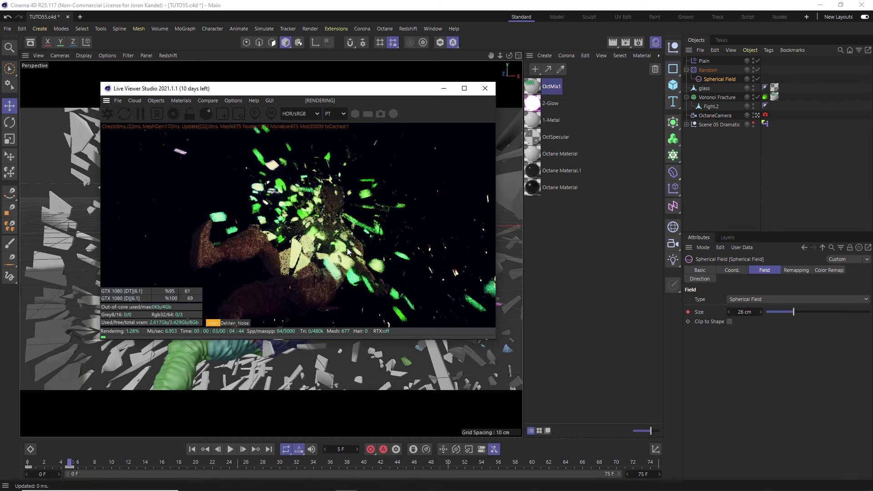
Compare the live render at frame 0 and frame 7.
left_click(28, 463)
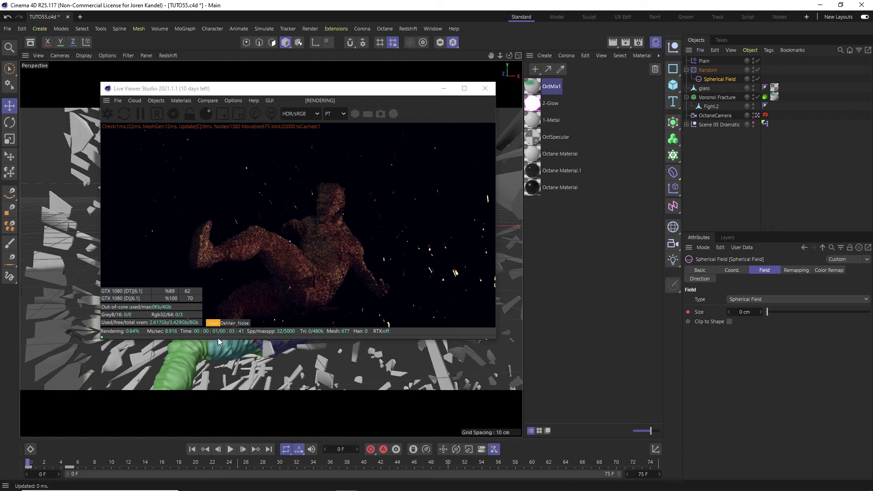
left_click(86, 463)
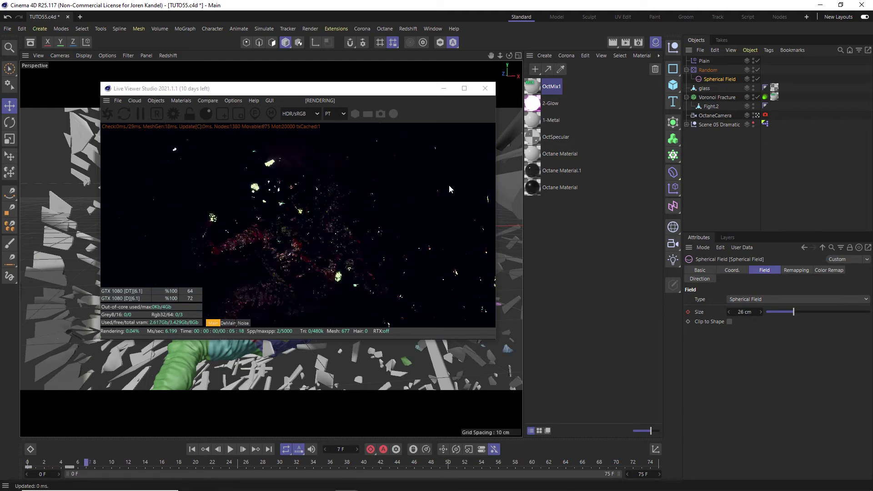
Set Color Mode to Off on both the Random and Plain effectors.
left_click(707, 70)
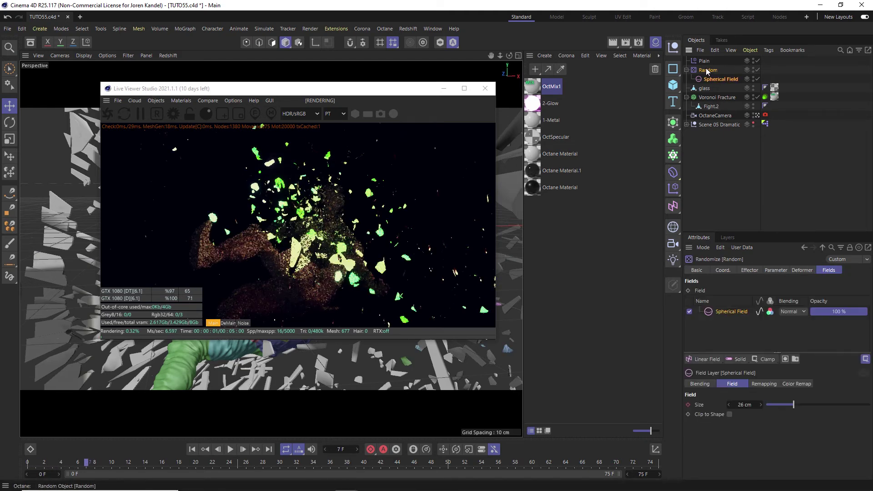
left_click(705, 61, "ctrl")
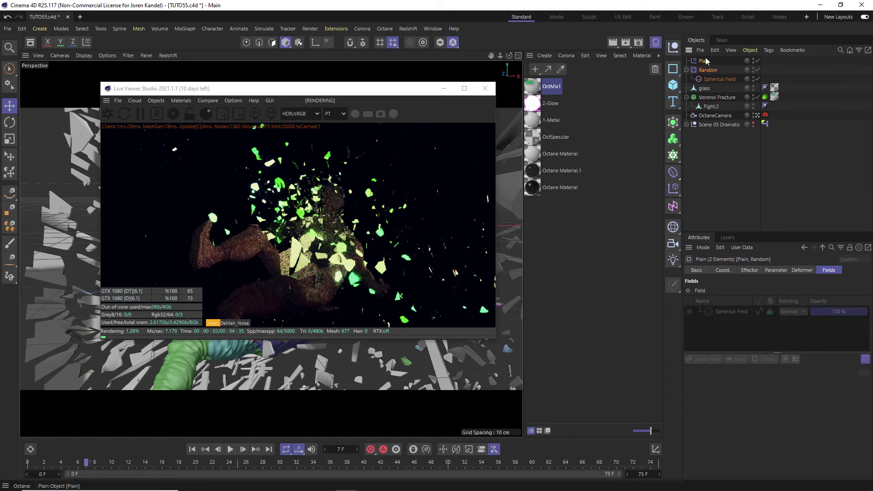
left_click(778, 272)
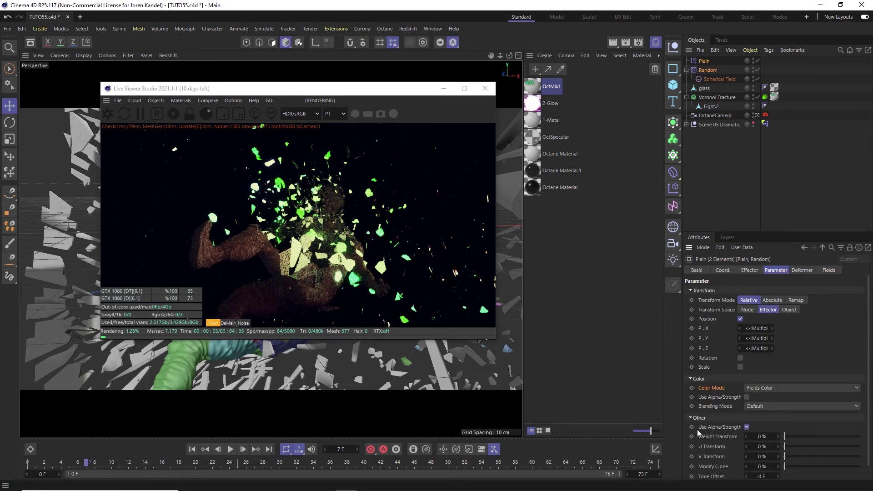
left_click(759, 389)
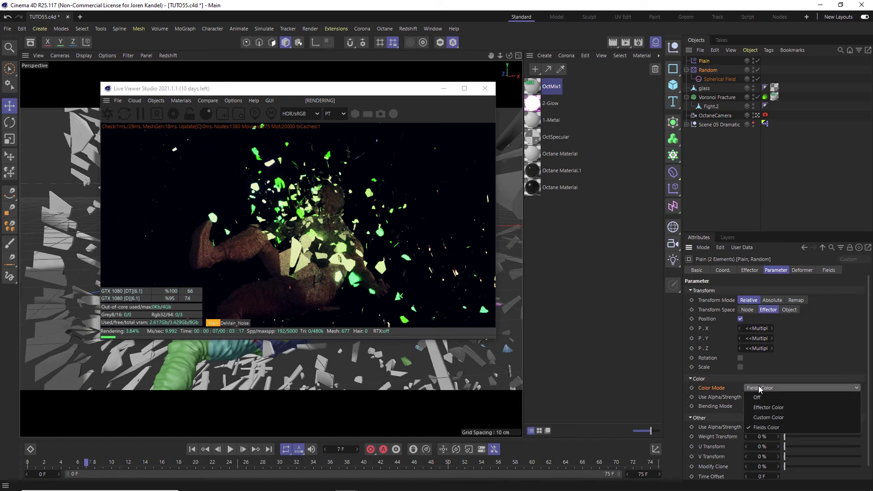
left_click(756, 398)
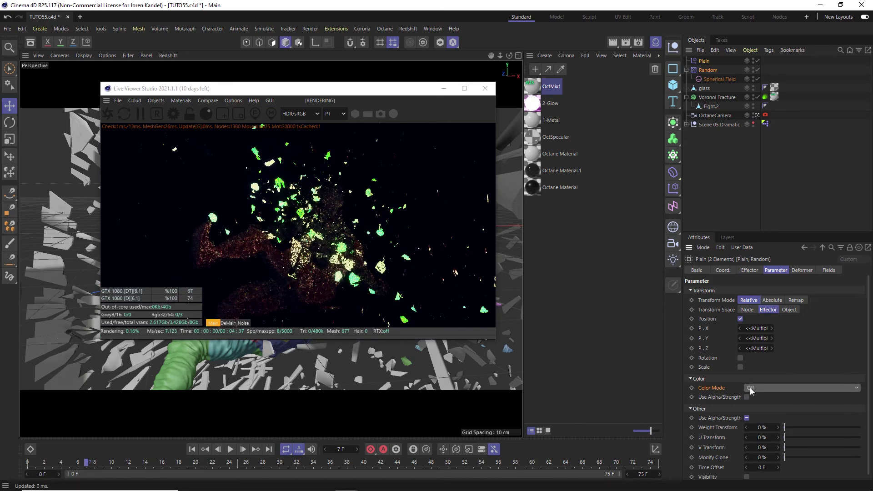
Set the Plain effector's Color Mode to Fields Color at the first frame.
left_click(783, 112)
left_click(706, 62)
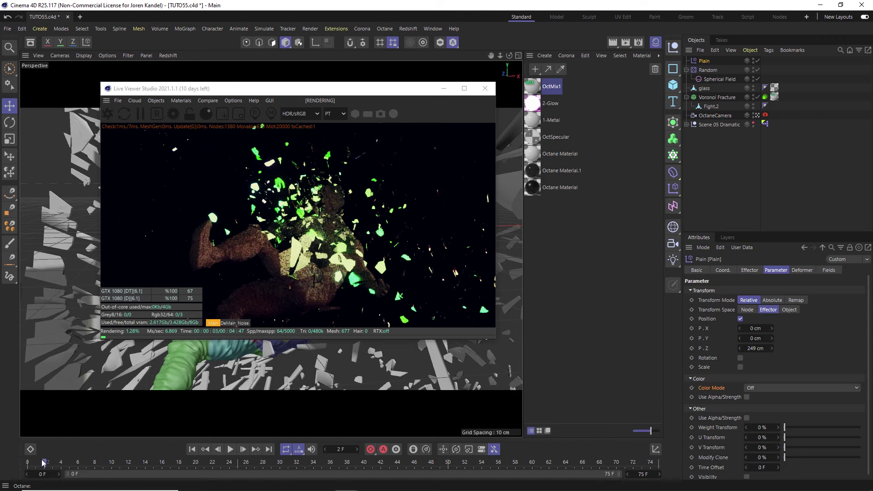
key("shift+f")
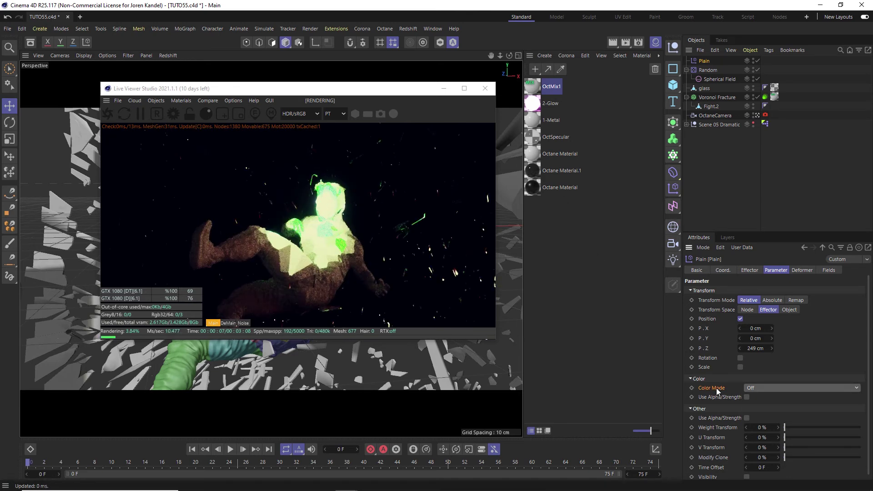
left_click(770, 389)
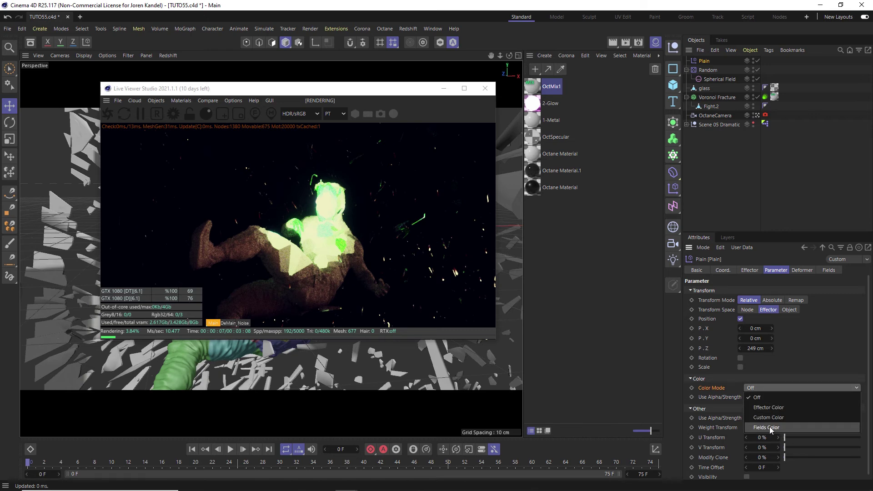
left_click(768, 428)
left_click(768, 387)
left_click(771, 427)
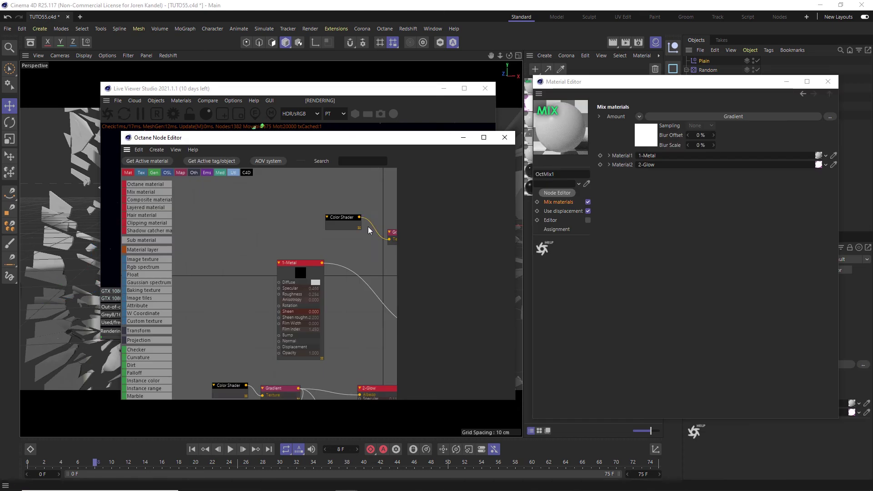
Close the Material Editor and Node Editor, leaving the Live Viewer showing the glowing shards.
left_click_drag(323, 199, 284, 233)
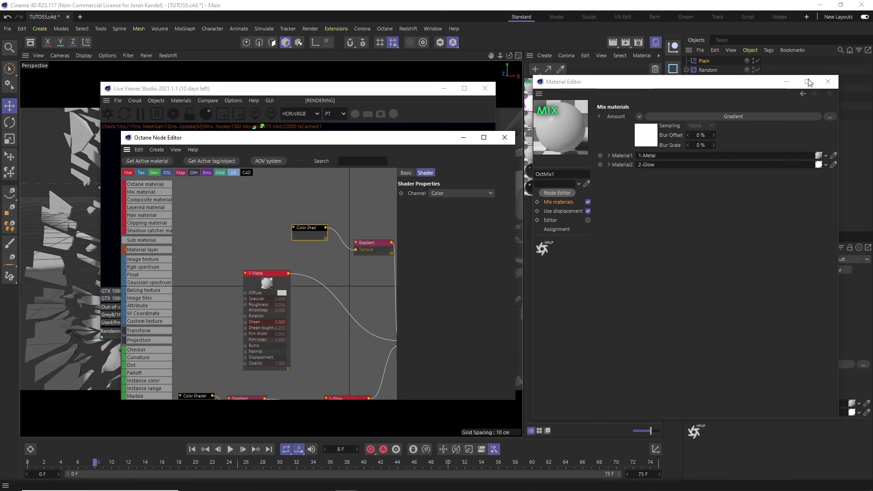
left_click(827, 81)
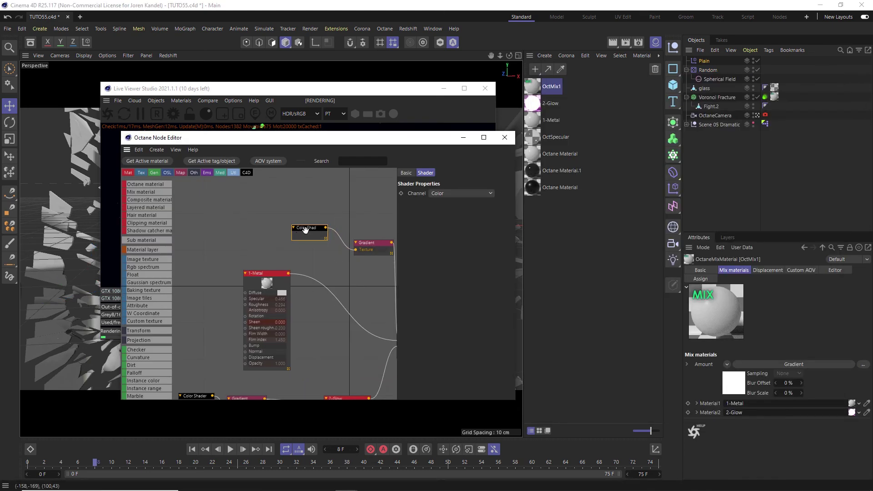
left_click(708, 69)
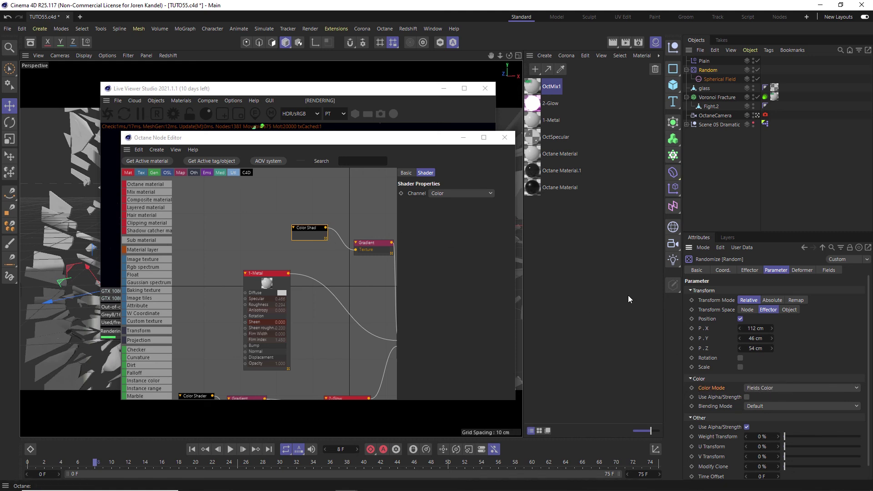
left_click(505, 137)
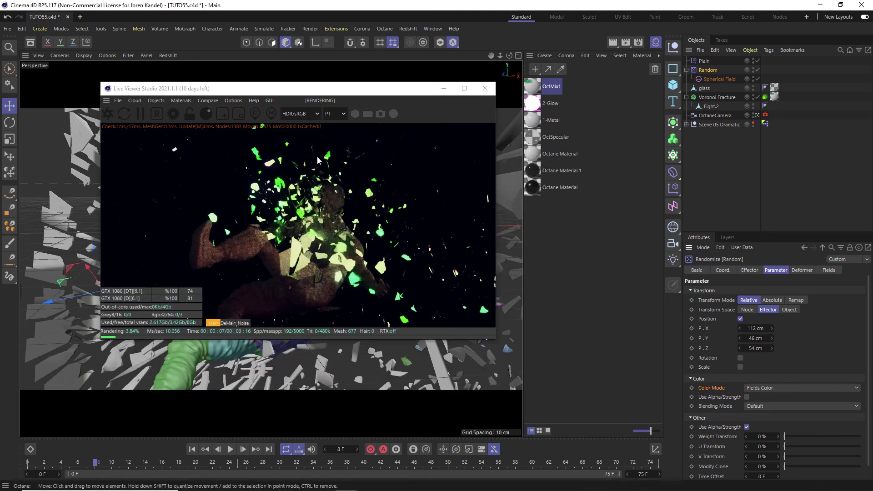